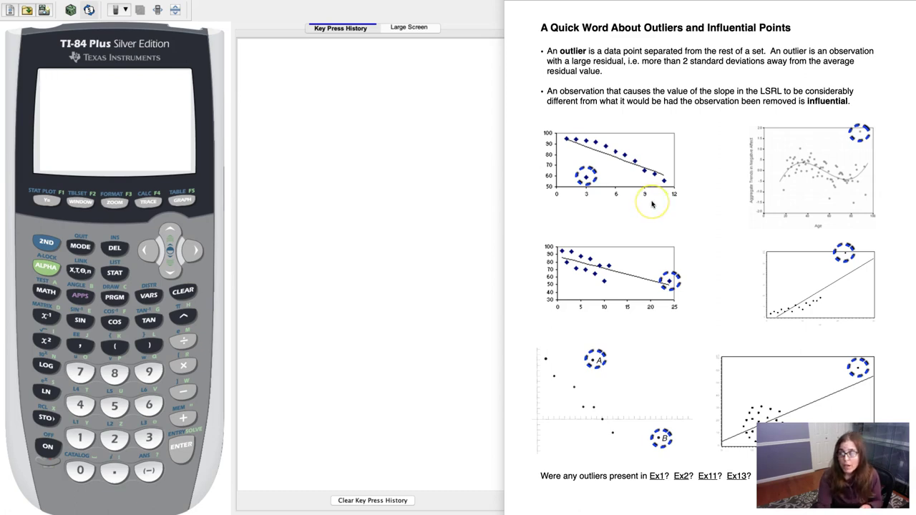
# - Scroll the lesson notes up to show the Ex10 call-to-shock time and survival-rate table
pyautogui.scroll(-10, 651, 205)
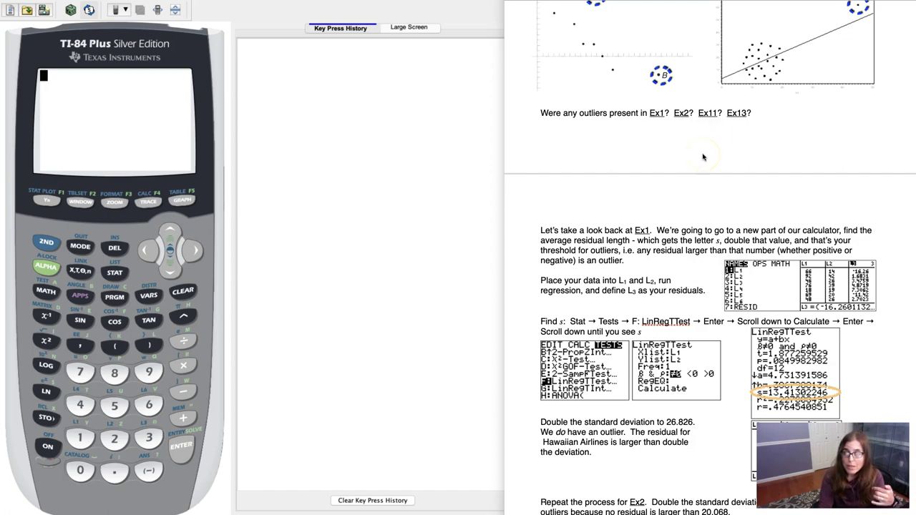
pyautogui.scroll(15, 703, 157)
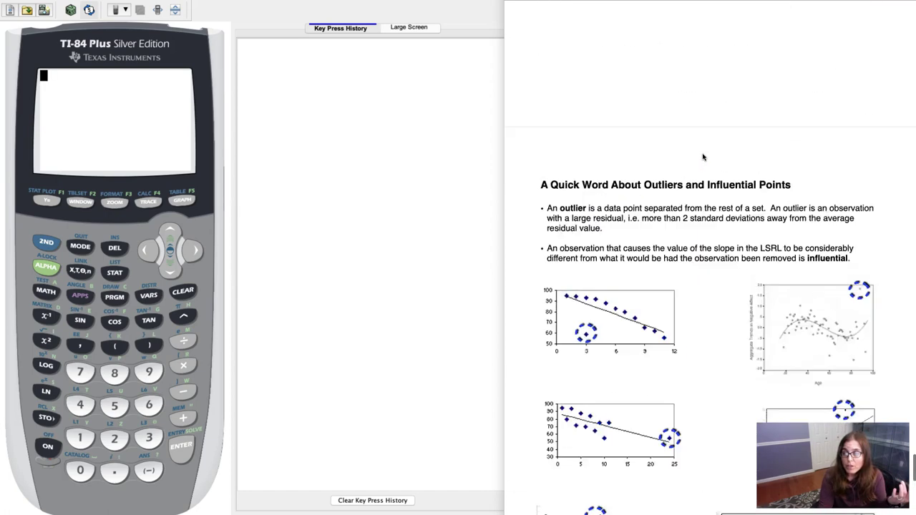
pyautogui.scroll(15, 703, 157)
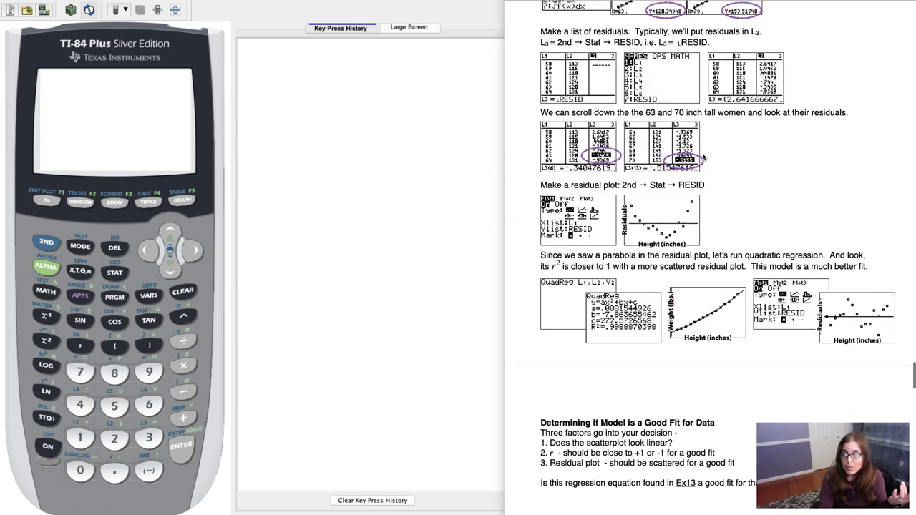
pyautogui.scroll(15, 703, 156)
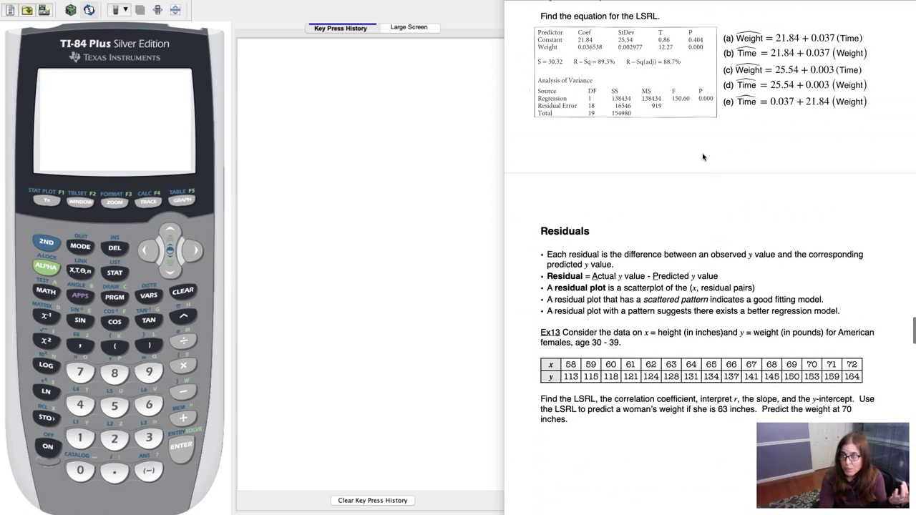
pyautogui.scroll(15, 702, 157)
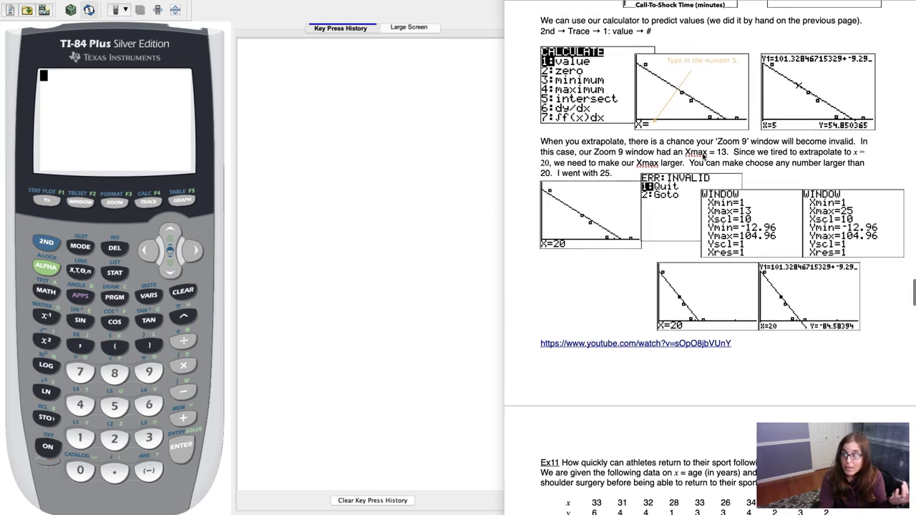
pyautogui.scroll(15, 703, 157)
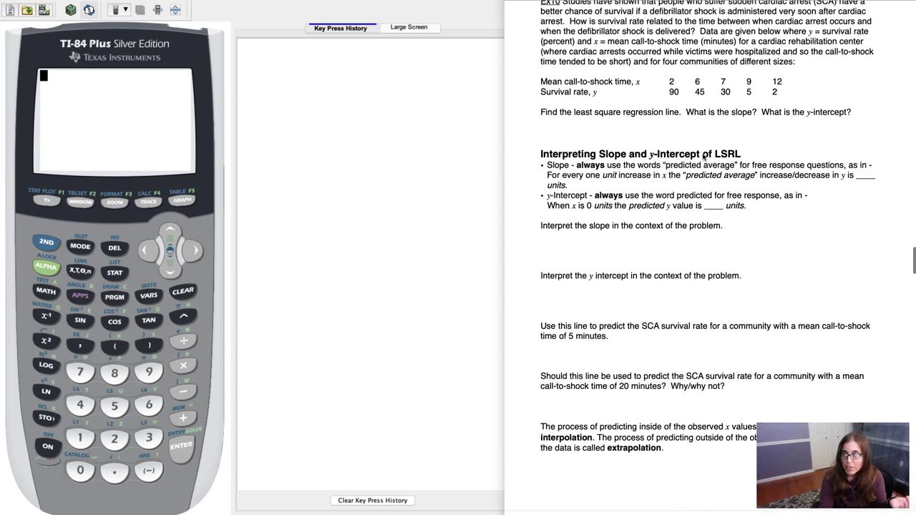
pyautogui.scroll(1, 703, 157)
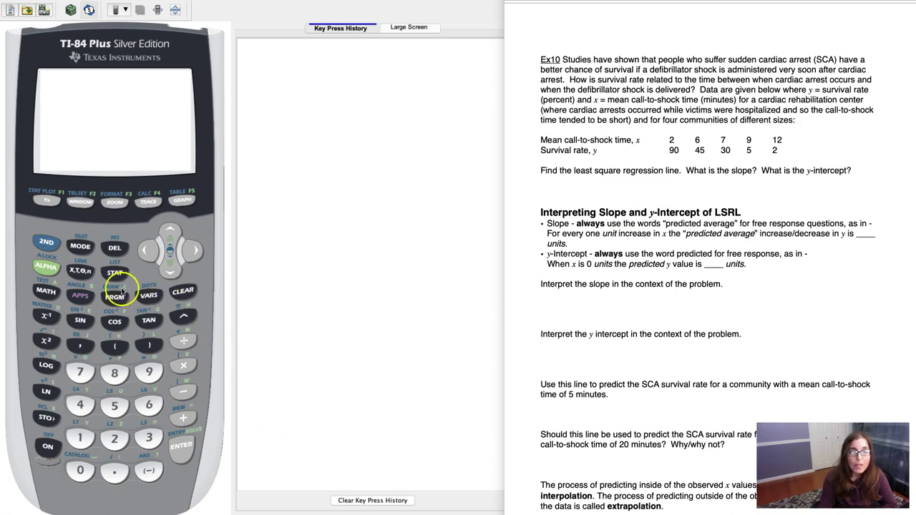
# - Review the Ex10 data stored in lists L1 and L2, then return to the home screen
pyautogui.click(113, 275)
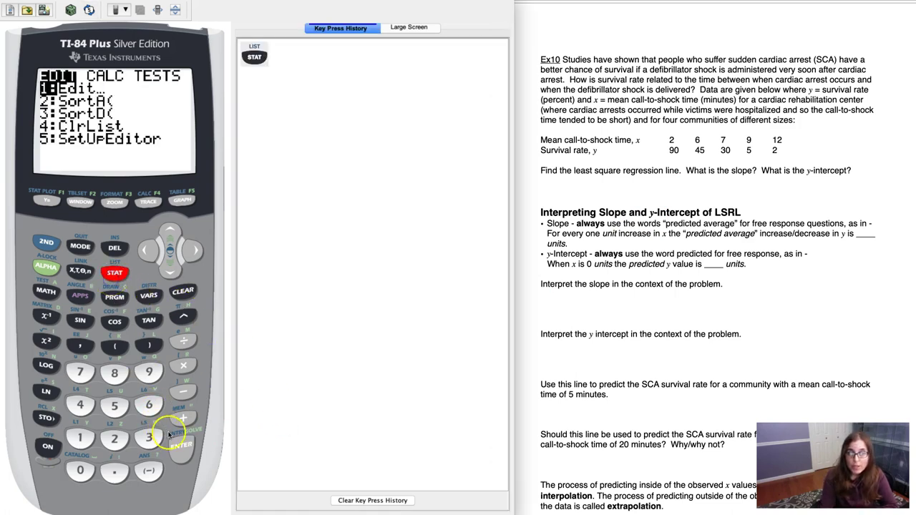
pyautogui.click(180, 446)
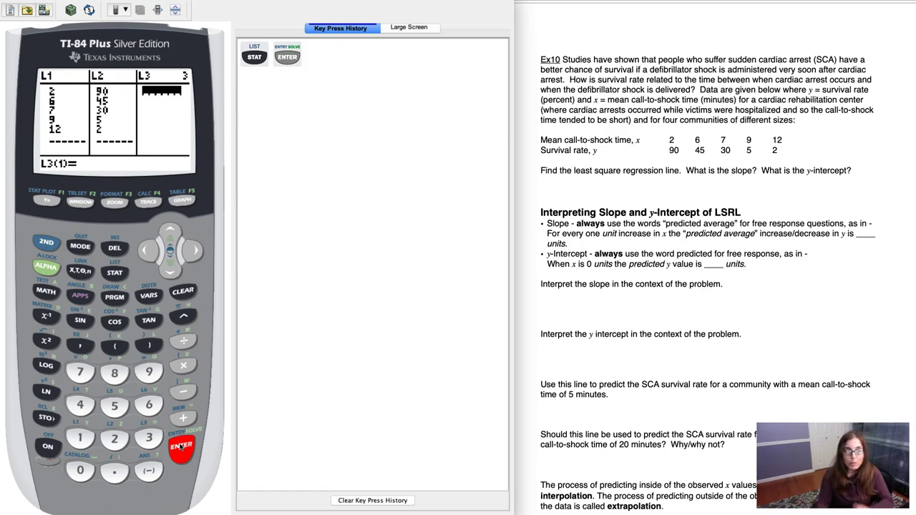
pyautogui.click(46, 242)
pyautogui.click(84, 247)
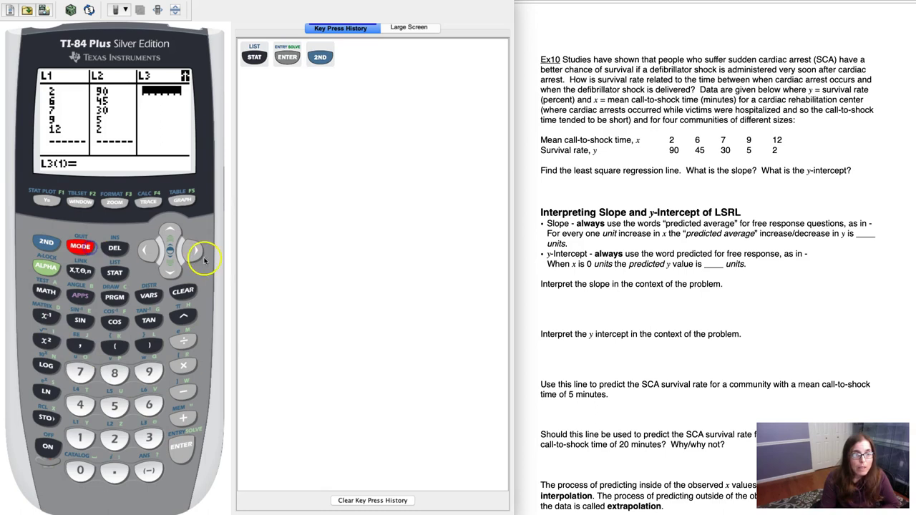
# - Run LinReg(a+bx), getting a=101.3284672, b=-9.295620438, r=-.9600755824, then clear the screen
pyautogui.click(122, 274)
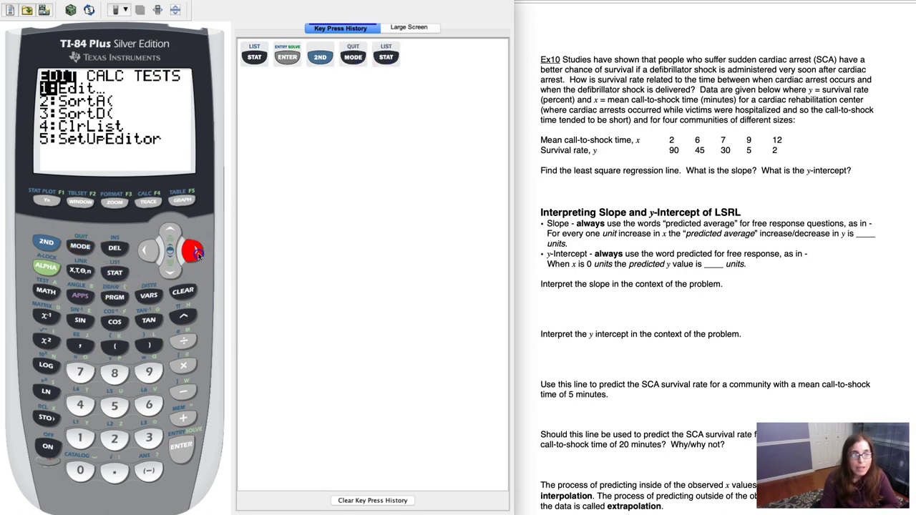
pyautogui.click(194, 250)
pyautogui.click(194, 250)
pyautogui.click(148, 250)
pyautogui.click(91, 397)
pyautogui.click(115, 373)
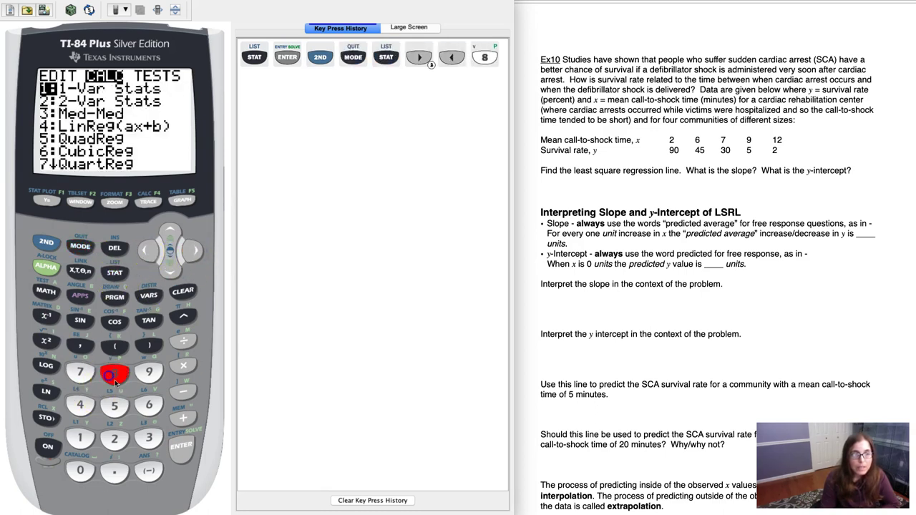
pyautogui.click(181, 445)
pyautogui.click(48, 244)
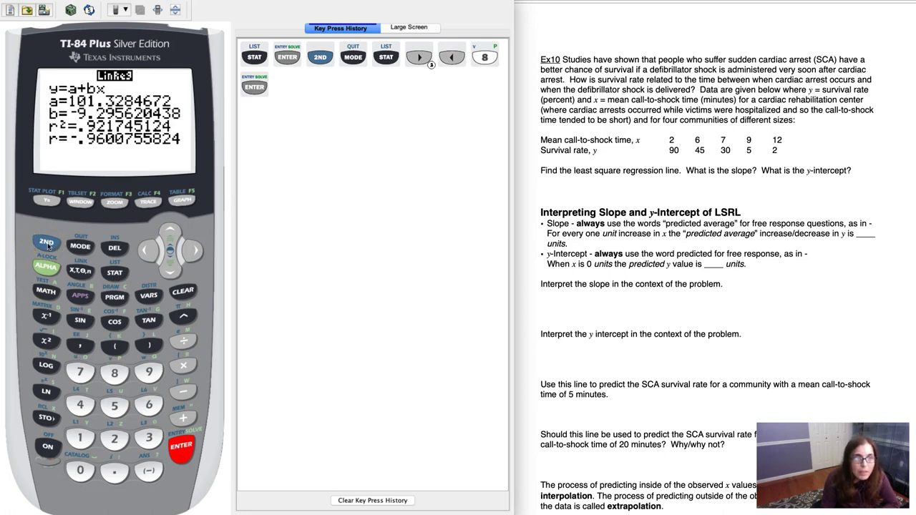
pyautogui.click(183, 292)
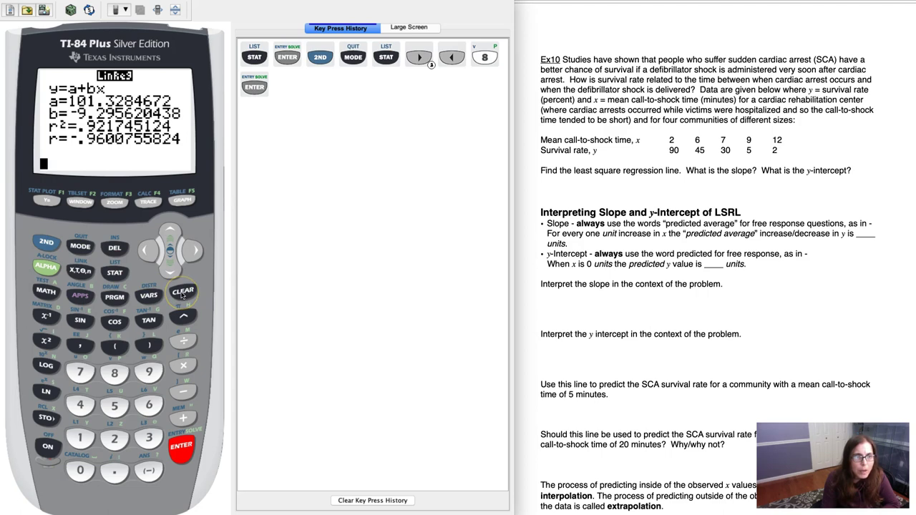
# - Run LinReg(a+bx) L1, L2, Y1 to store the regression equation in Y1
pyautogui.click(115, 274)
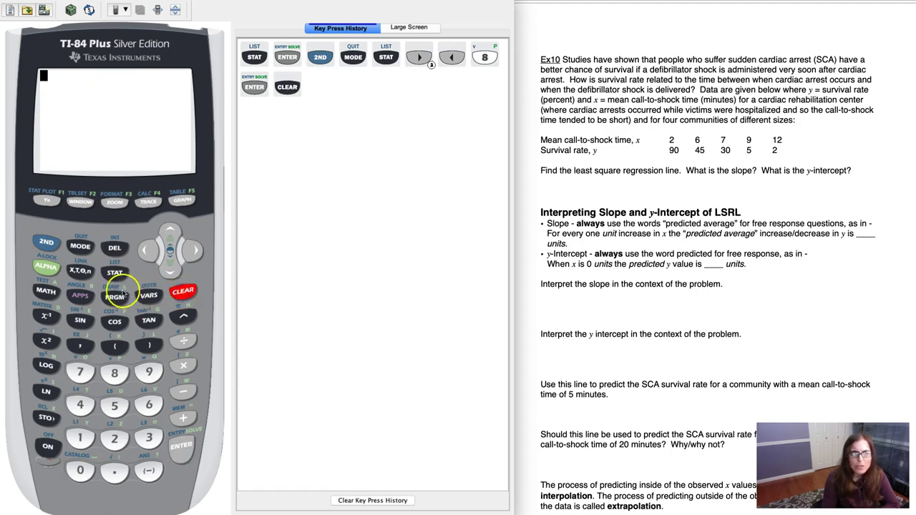
pyautogui.click(193, 250)
pyautogui.click(114, 371)
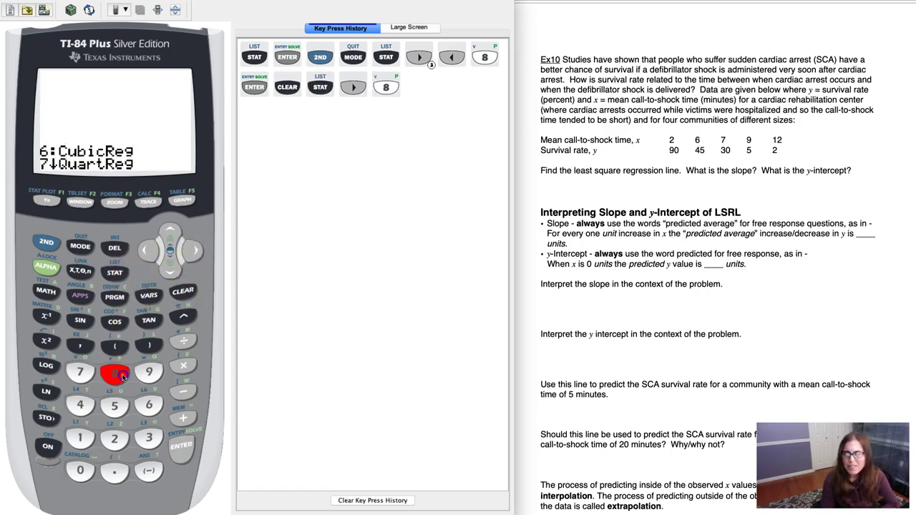
pyautogui.click(46, 242)
pyautogui.click(80, 439)
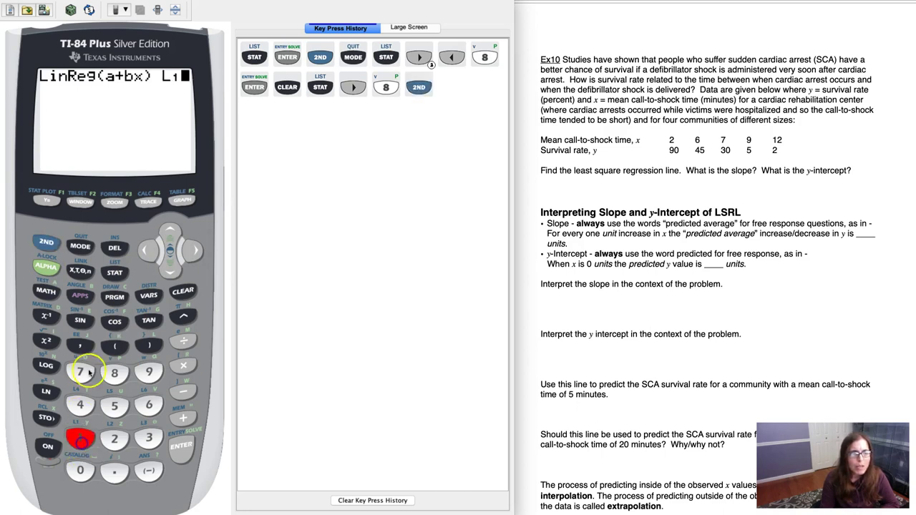
pyautogui.click(81, 346)
pyautogui.click(115, 438)
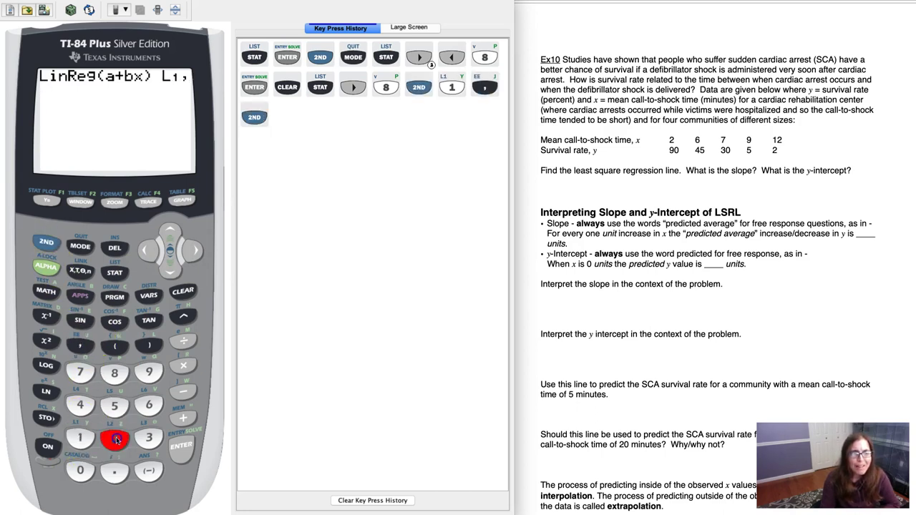
pyautogui.click(80, 346)
pyautogui.click(149, 295)
pyautogui.click(188, 252)
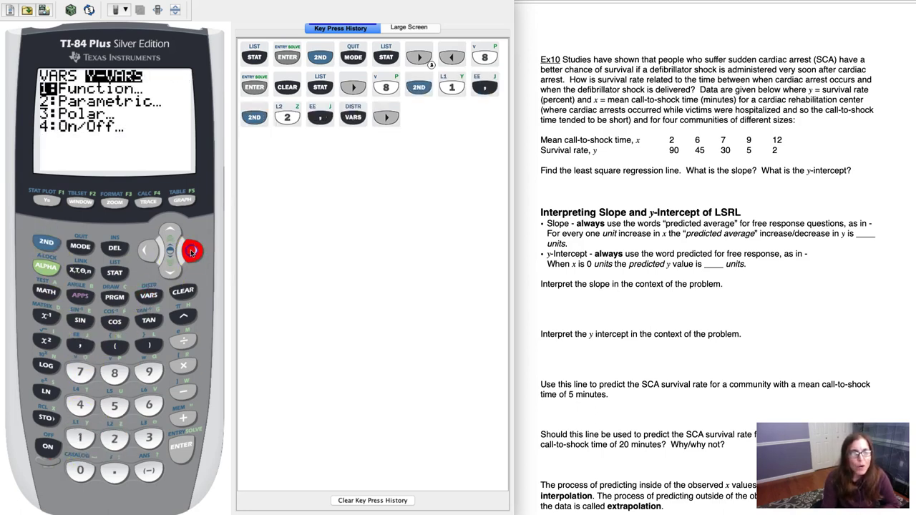
pyautogui.click(183, 448)
pyautogui.click(182, 448)
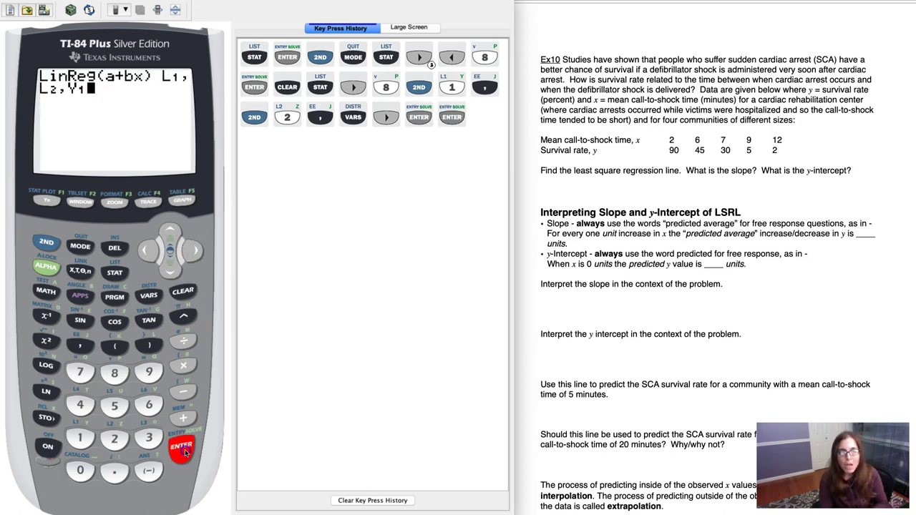
pyautogui.click(182, 448)
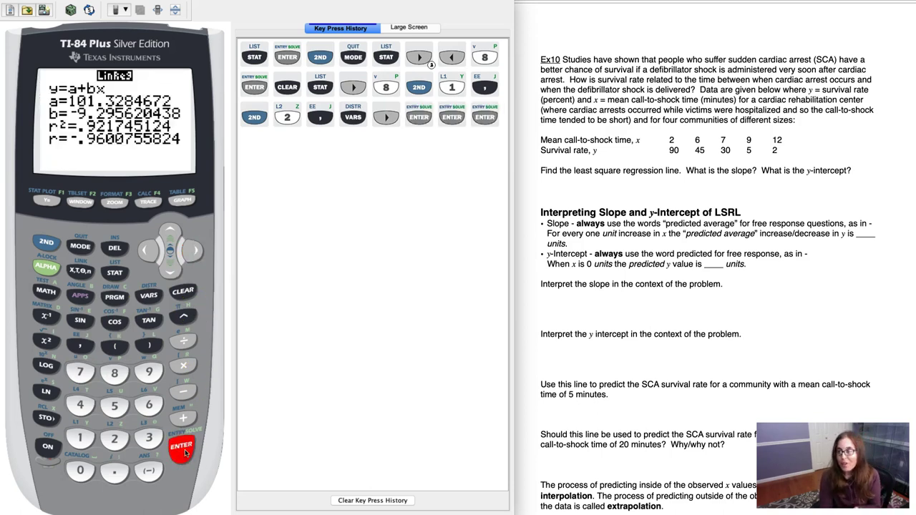
# - Check Y1 and apply ZoomStat to graph the scatter plot with the regression line
pyautogui.click(52, 203)
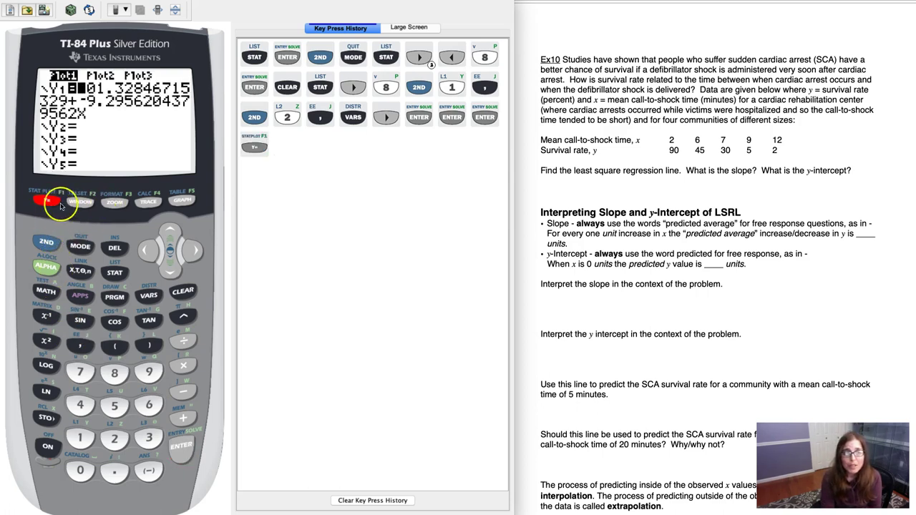
pyautogui.click(115, 203)
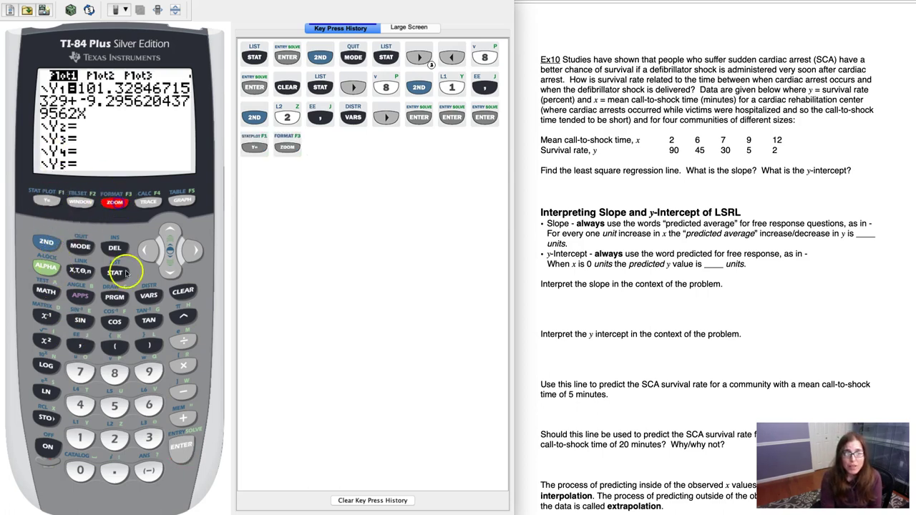
pyautogui.click(150, 372)
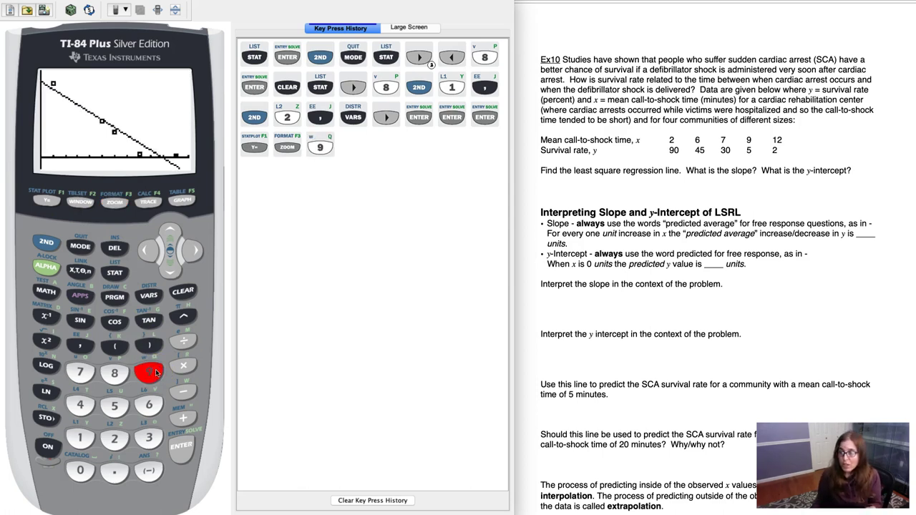
# - Fill L3 with the RESID list: 7.2628, -.5547, -6.259, -12.67, 12.219
pyautogui.click(114, 272)
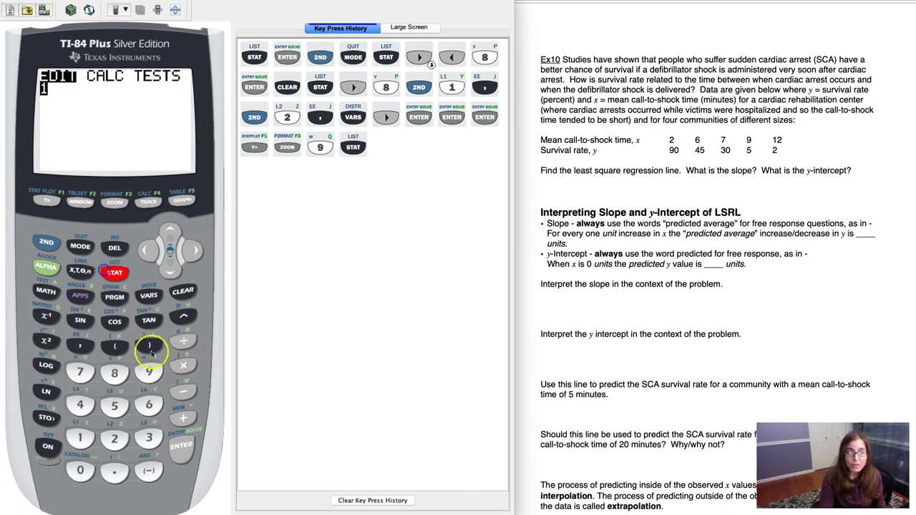
pyautogui.click(181, 445)
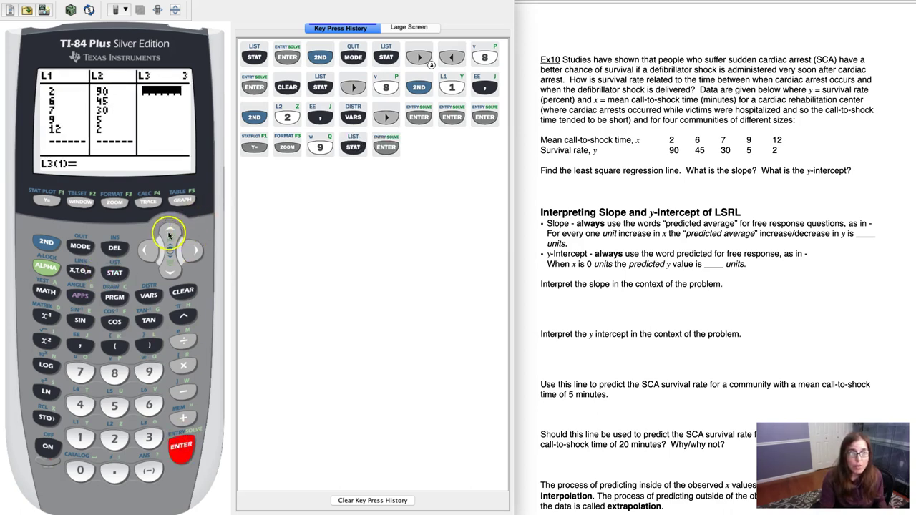
pyautogui.click(170, 232)
pyautogui.click(46, 242)
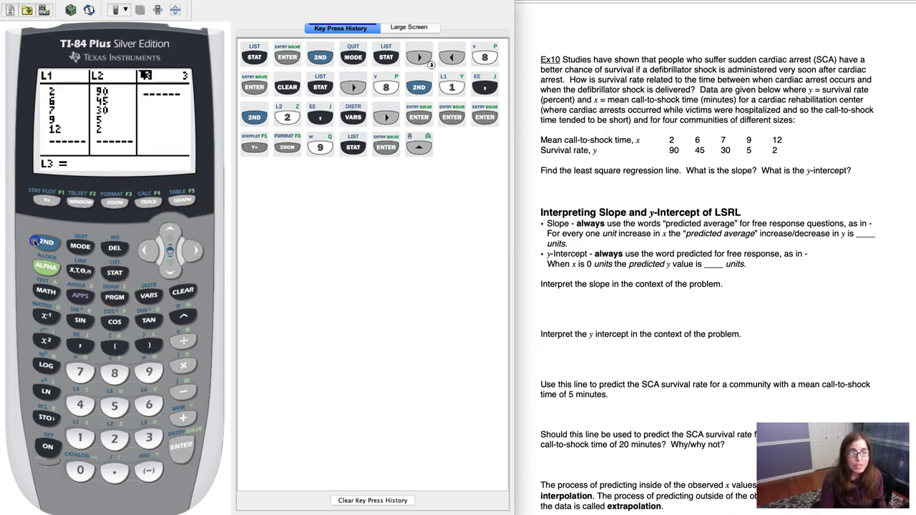
pyautogui.click(114, 272)
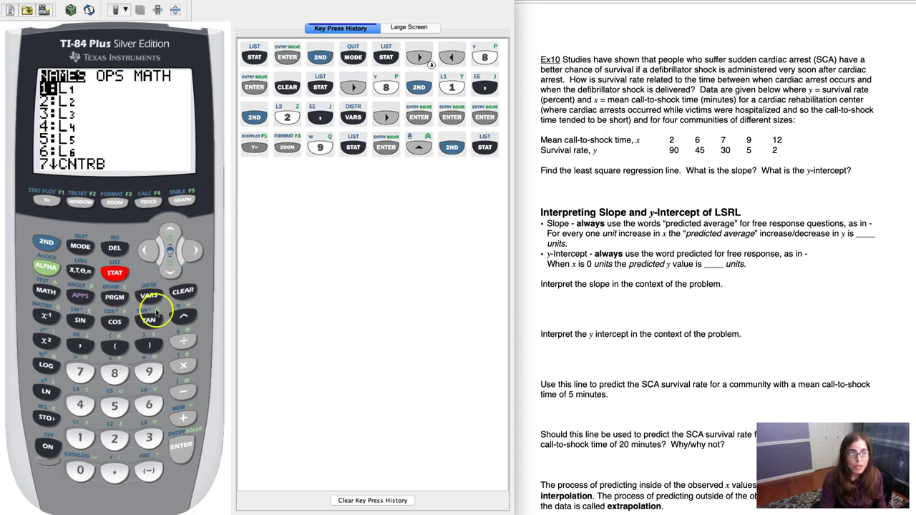
pyautogui.click(112, 373)
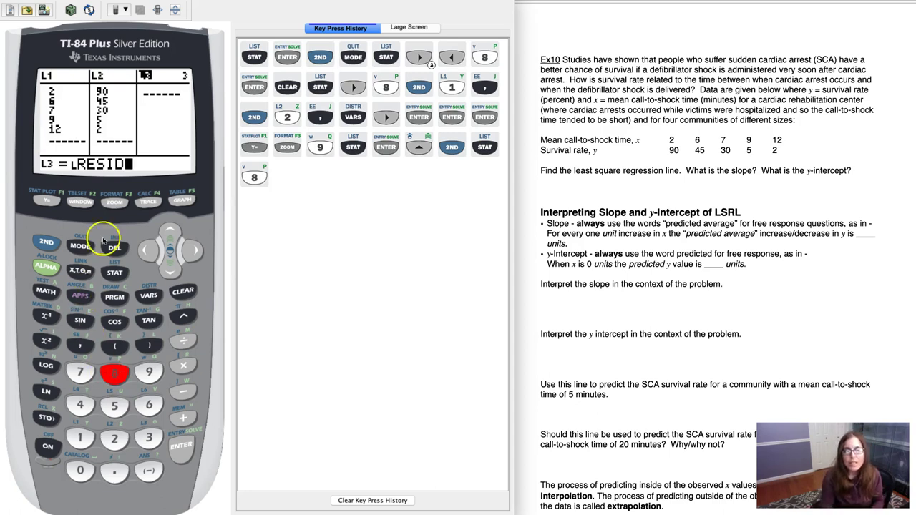
pyautogui.click(178, 456)
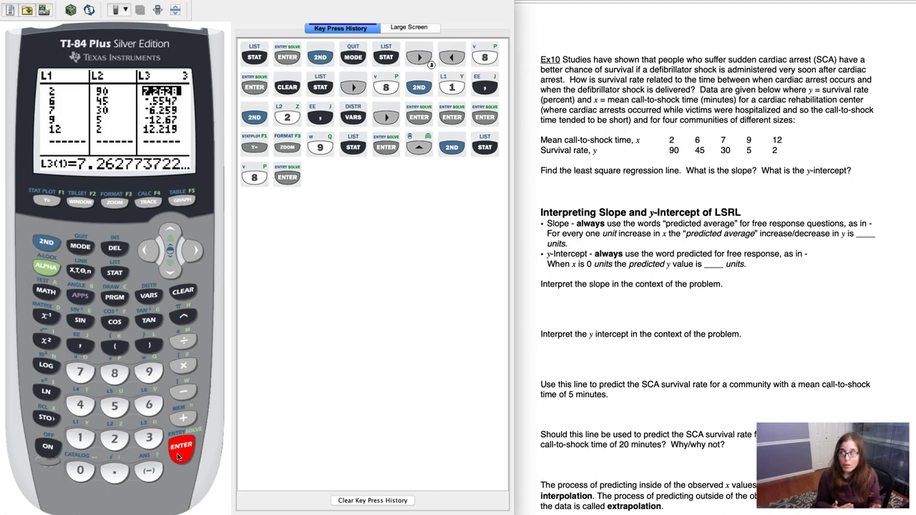
# - Open F:LinRegTTest from the STAT TESTS menu with Xlist L1, Ylist L2, RegEQ Y1
pyautogui.click(47, 245)
pyautogui.click(81, 246)
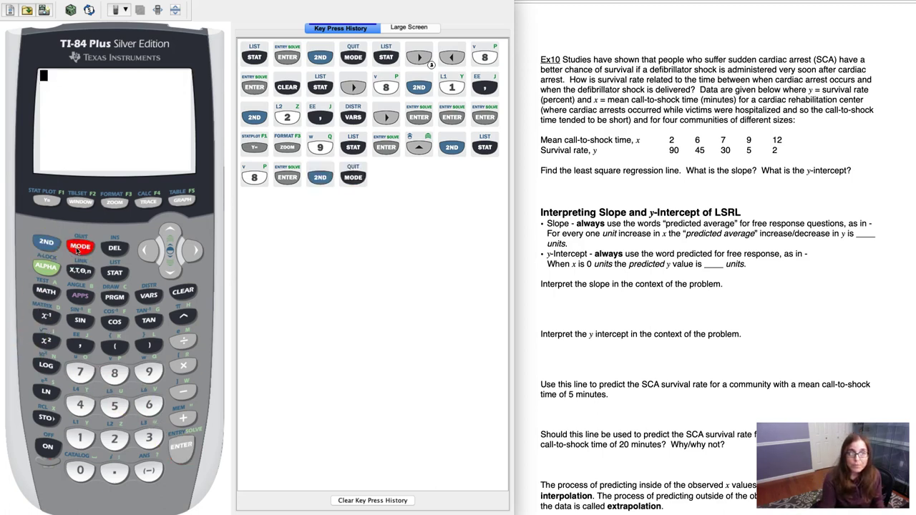
pyautogui.click(115, 273)
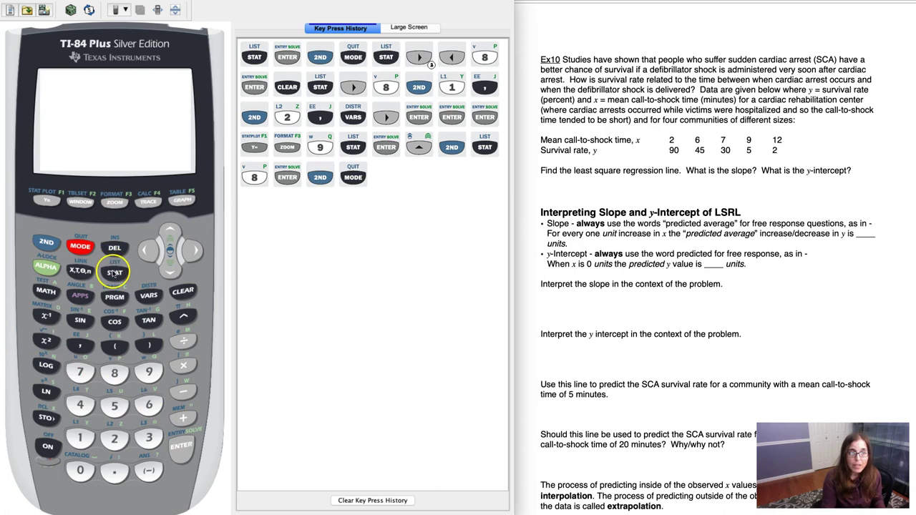
pyautogui.click(193, 250)
pyautogui.click(193, 250)
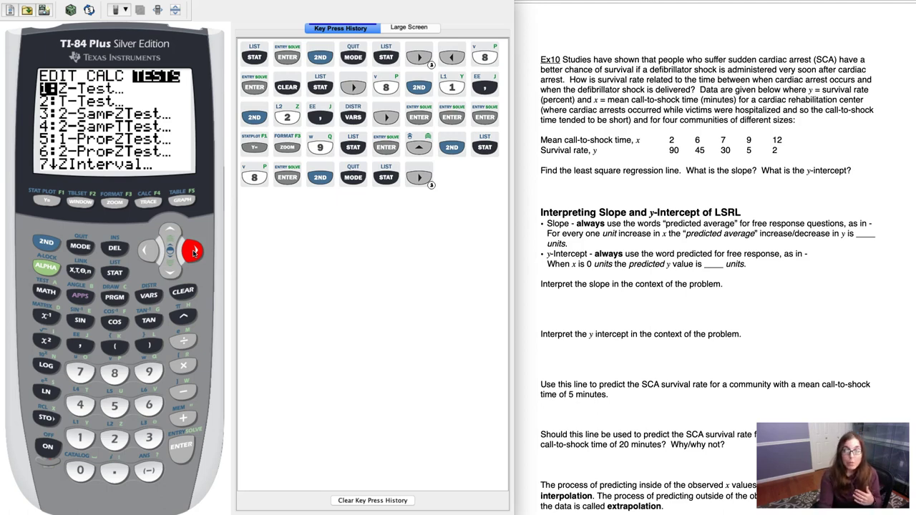
pyautogui.click(170, 233)
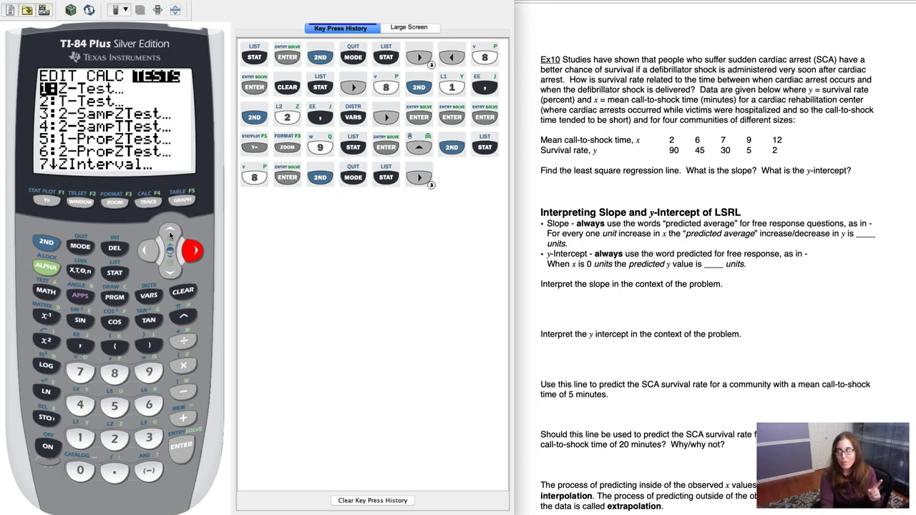
pyautogui.click(170, 233)
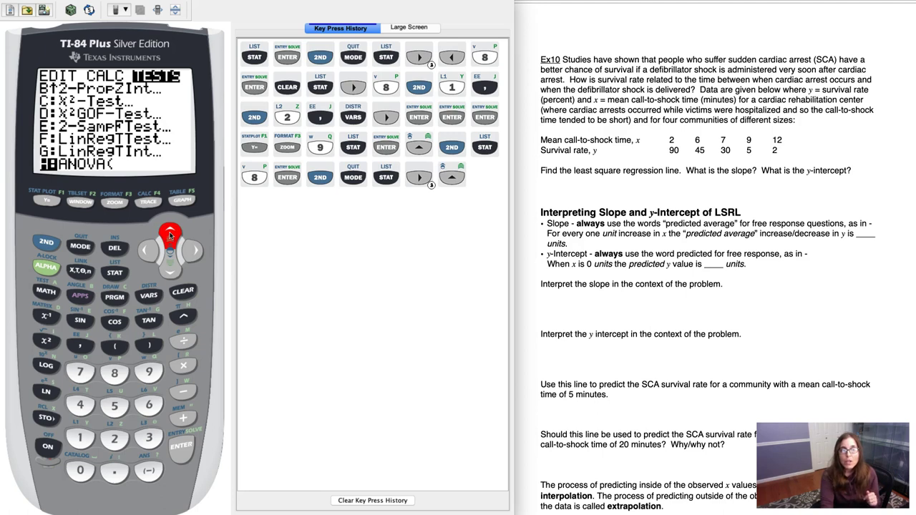
pyautogui.click(170, 233)
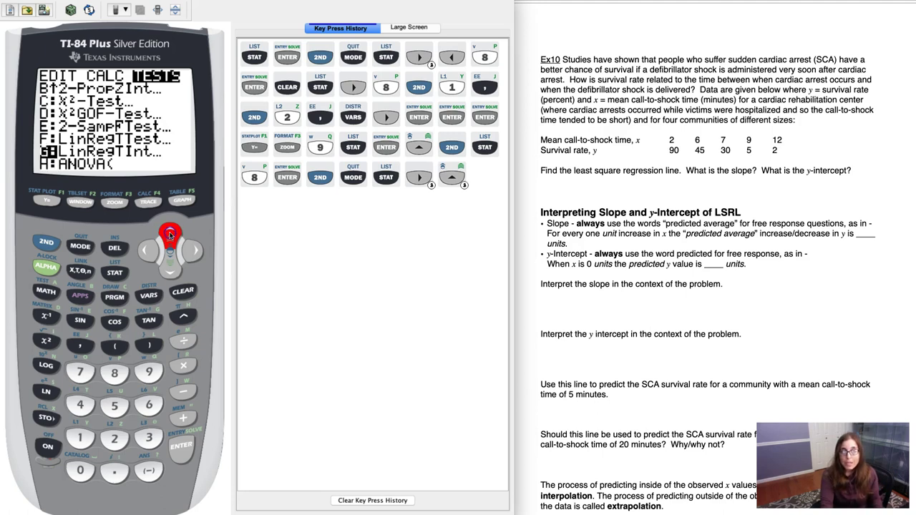
pyautogui.click(170, 233)
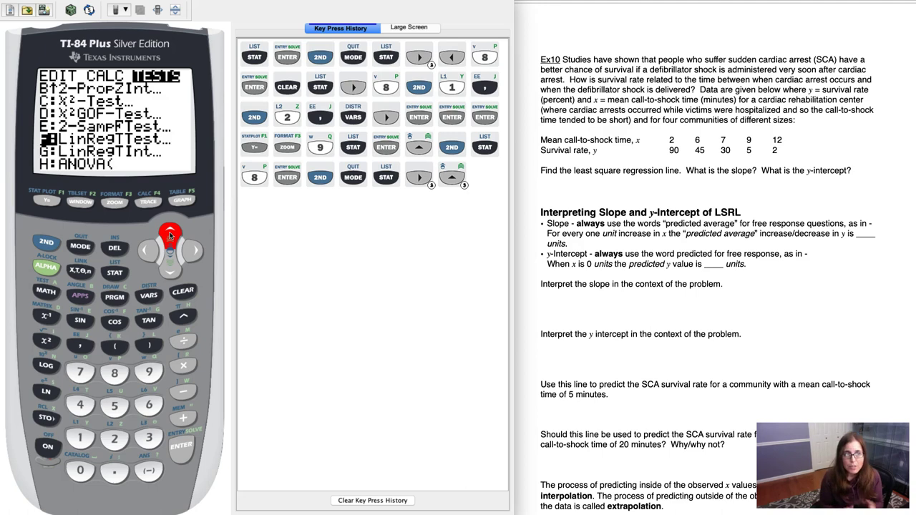
pyautogui.click(183, 455)
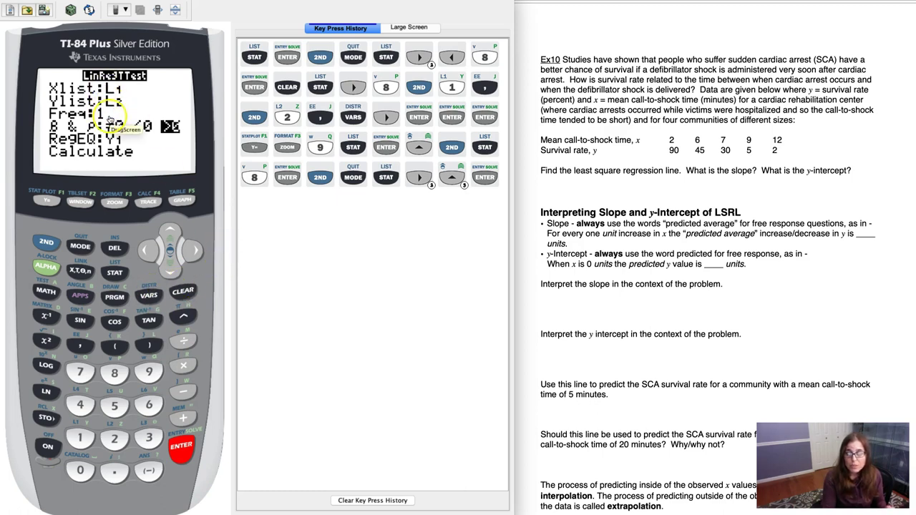
# - Calculate LinRegTTest with the >0 alternative and scroll down to s=11.57599454
pyautogui.click(171, 274)
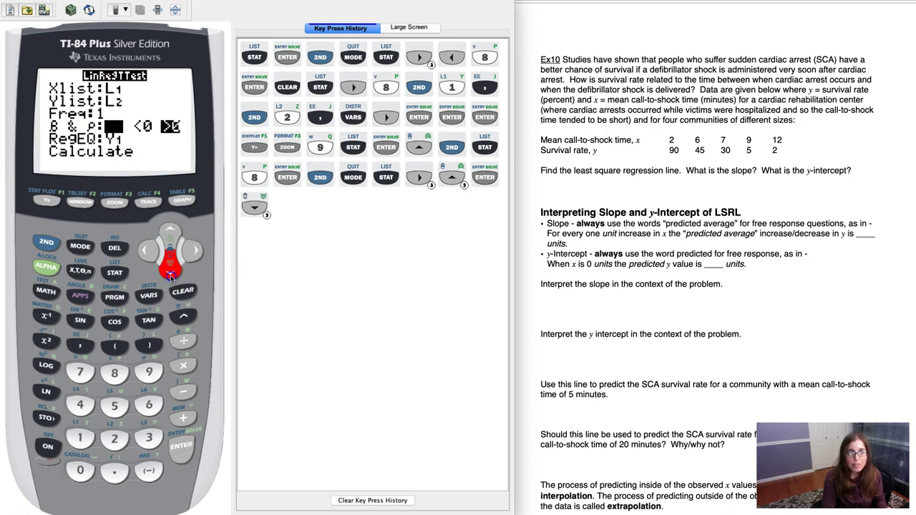
pyautogui.click(170, 275)
pyautogui.click(182, 447)
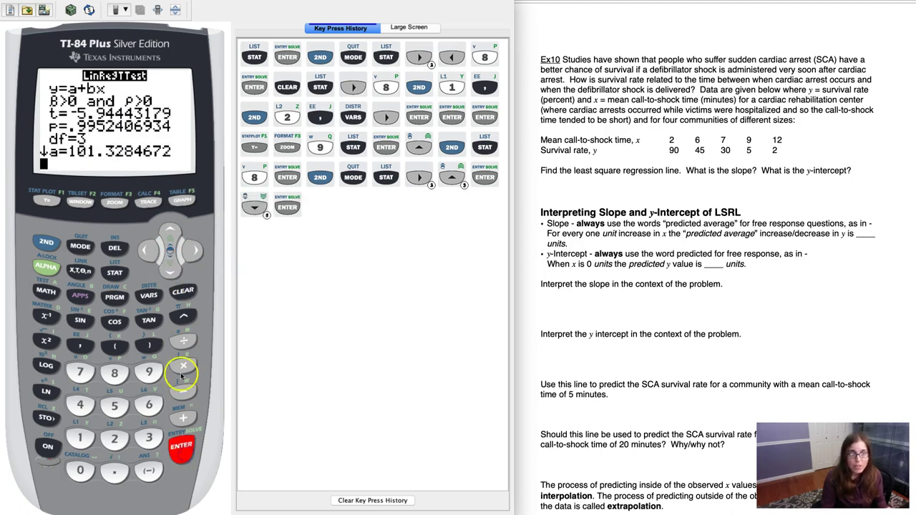
pyautogui.click(170, 271)
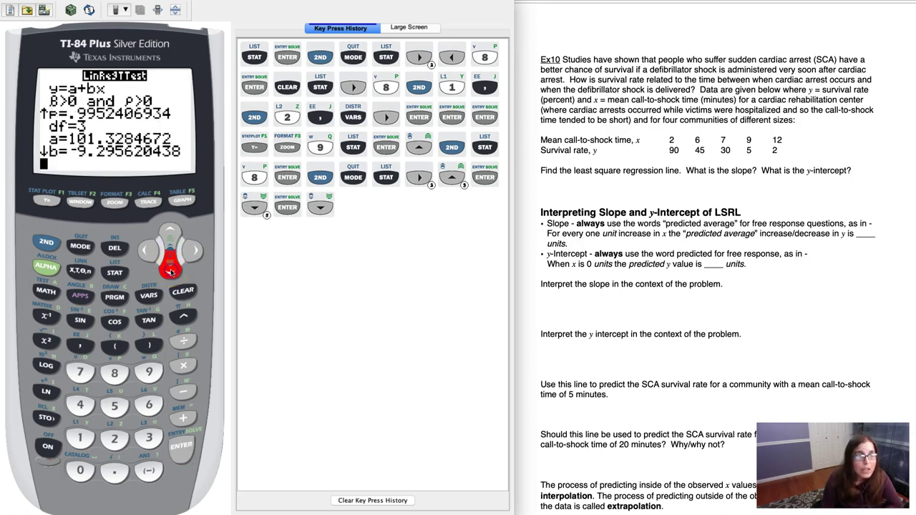
pyautogui.click(171, 271)
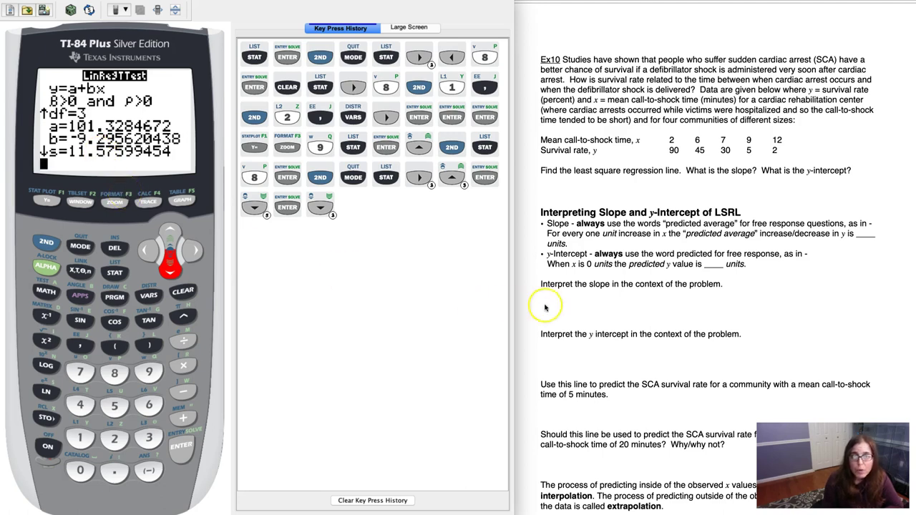
# - Write '11.575 * 2' under the slope prompt and compute 11.575*2 on the calculator
pyautogui.click(583, 307)
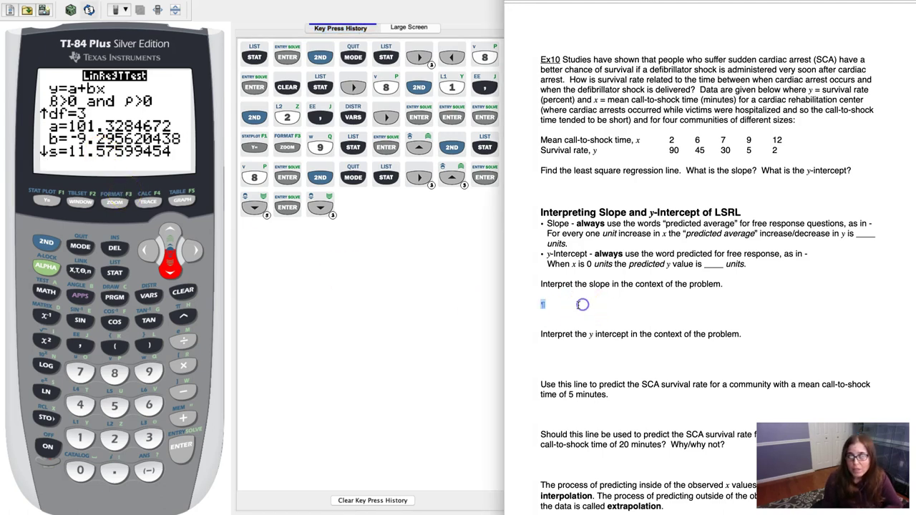
pyautogui.write('11.575')
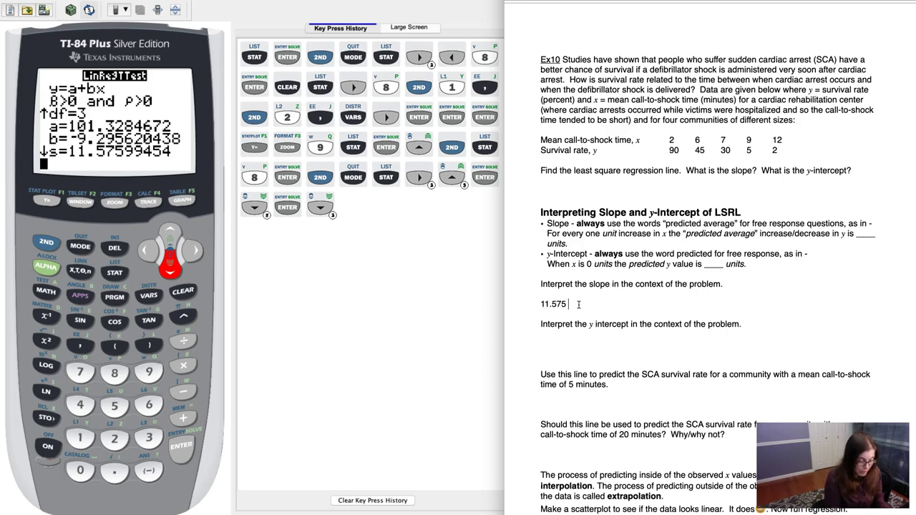
pyautogui.write(' * 2')
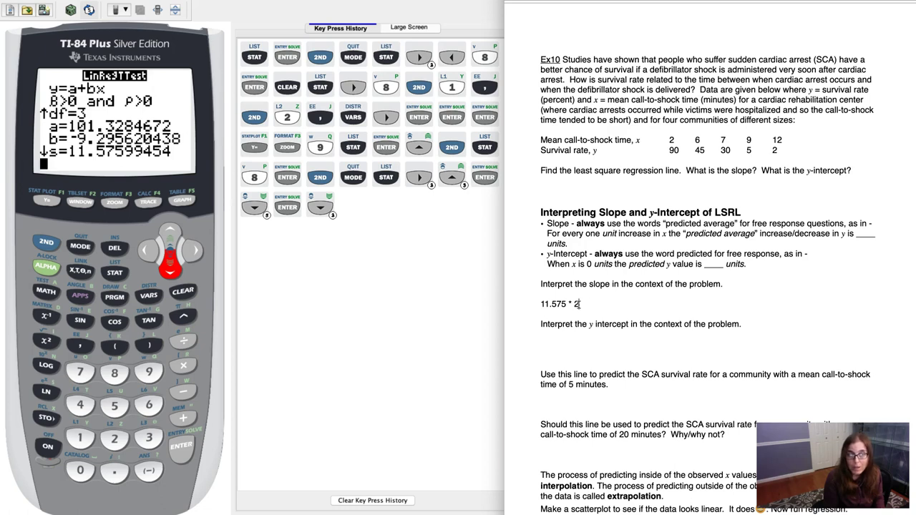
pyautogui.click(79, 438)
pyautogui.click(79, 438)
pyautogui.click(115, 470)
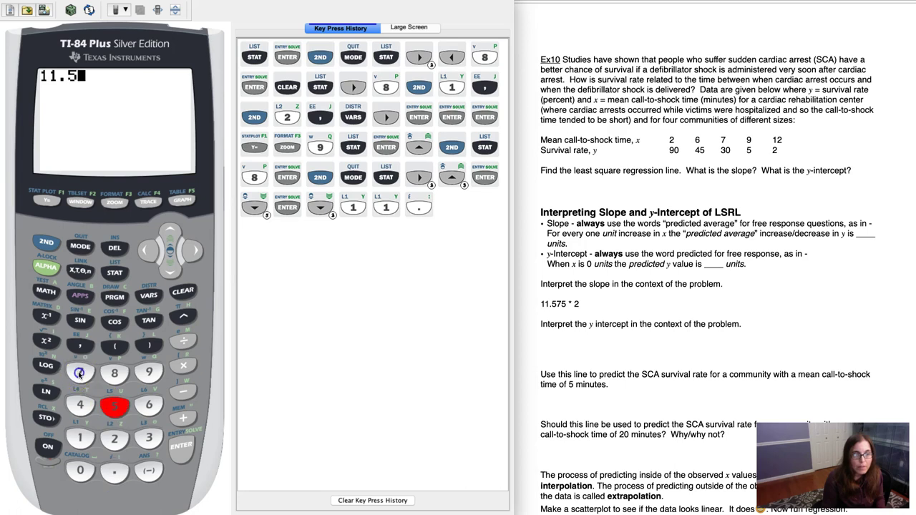
pyautogui.click(114, 405)
pyautogui.click(183, 365)
pyautogui.click(119, 435)
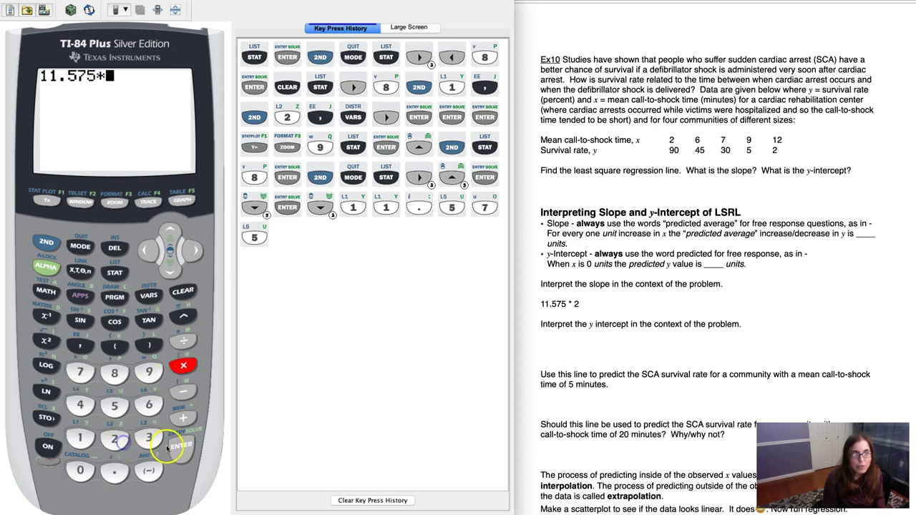
pyautogui.click(179, 446)
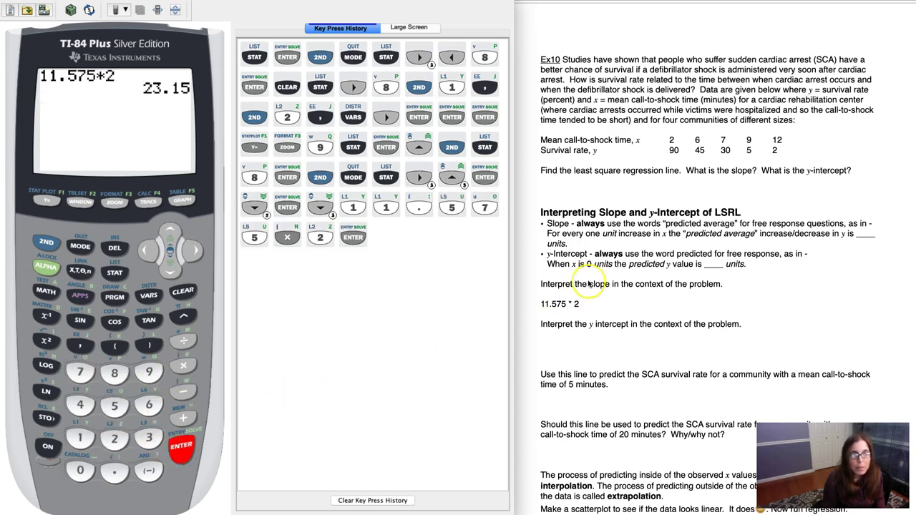
# - Append '= 23.15' after '11.575 * 2' in the notes
pyautogui.click(593, 304)
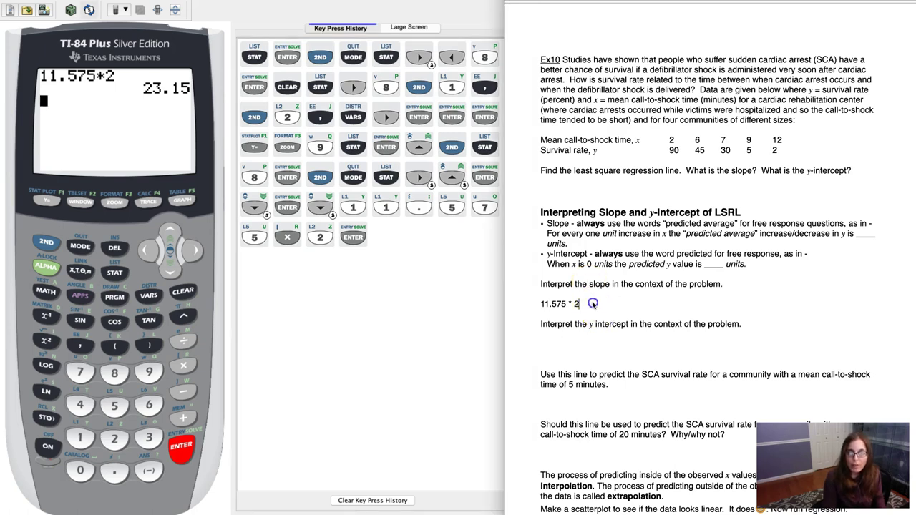
pyautogui.write('= 23.')
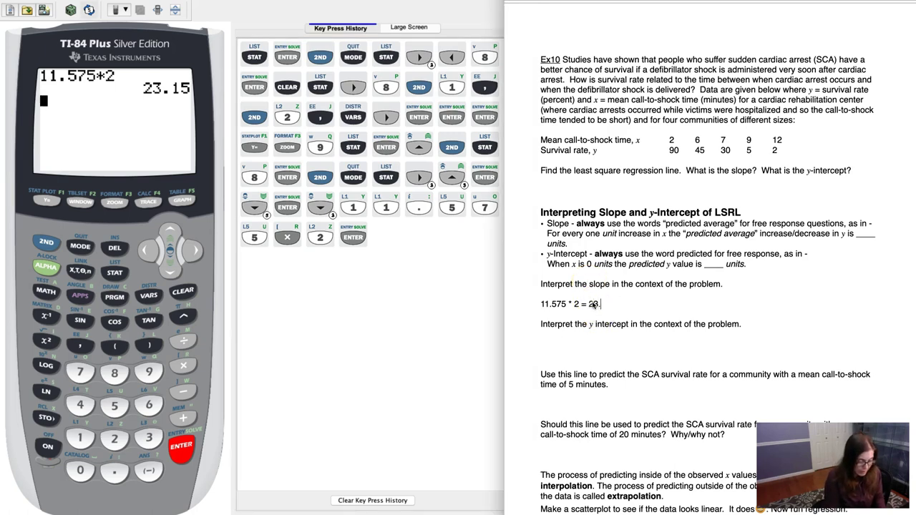
pyautogui.write('15')
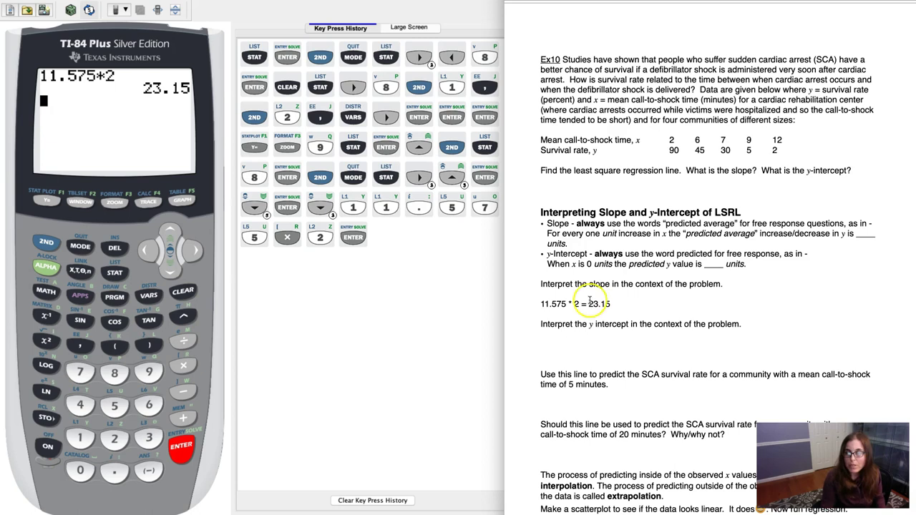
pyautogui.doubleClick(591, 303)
pyautogui.click(592, 305)
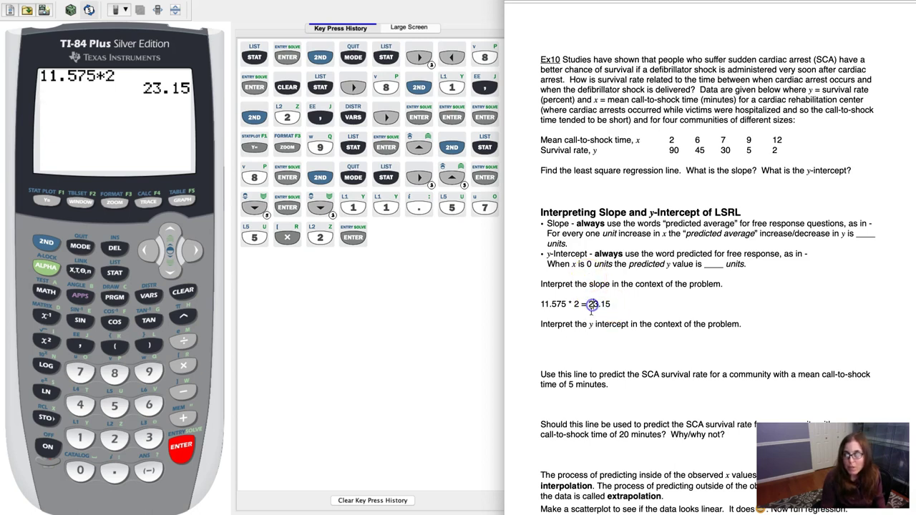
pyautogui.click(556, 340)
# - Add 'Safety Zone: -23.15' with an indented 23.15 line beneath the y-intercept prompt
pyautogui.press('Return')
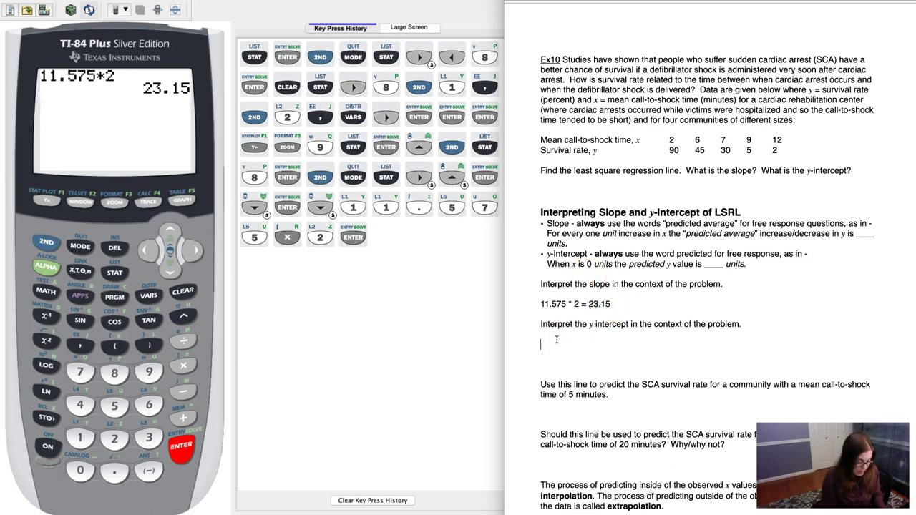
pyautogui.write('Safety Z')
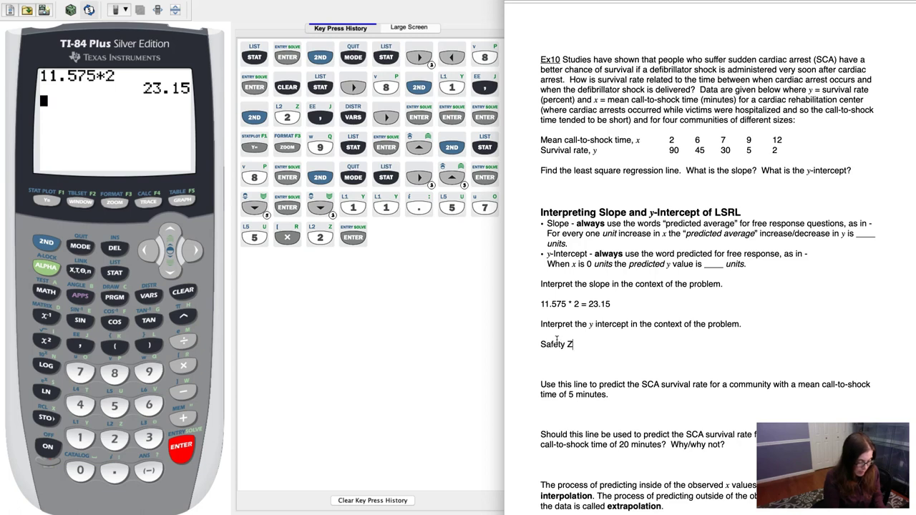
pyautogui.write('one: -23.15')
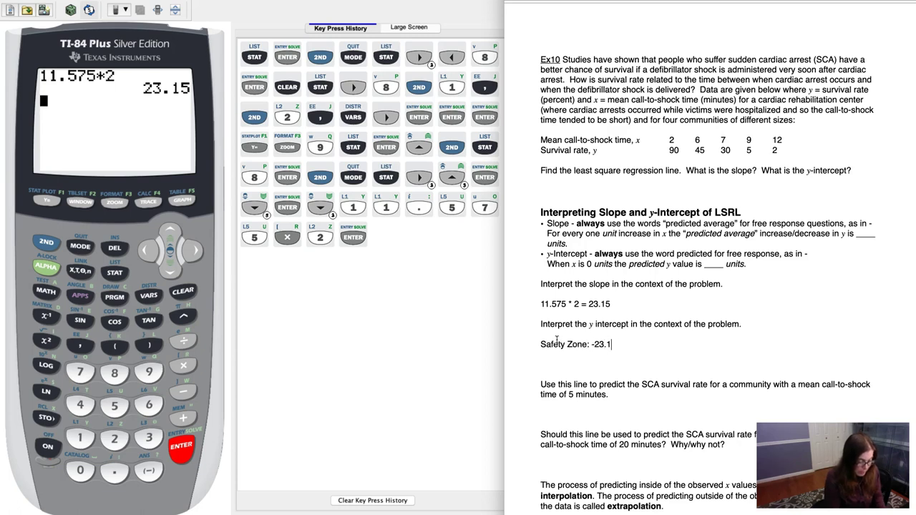
pyautogui.press('Return')
pyautogui.press('Tab')
pyautogui.press('Tab')
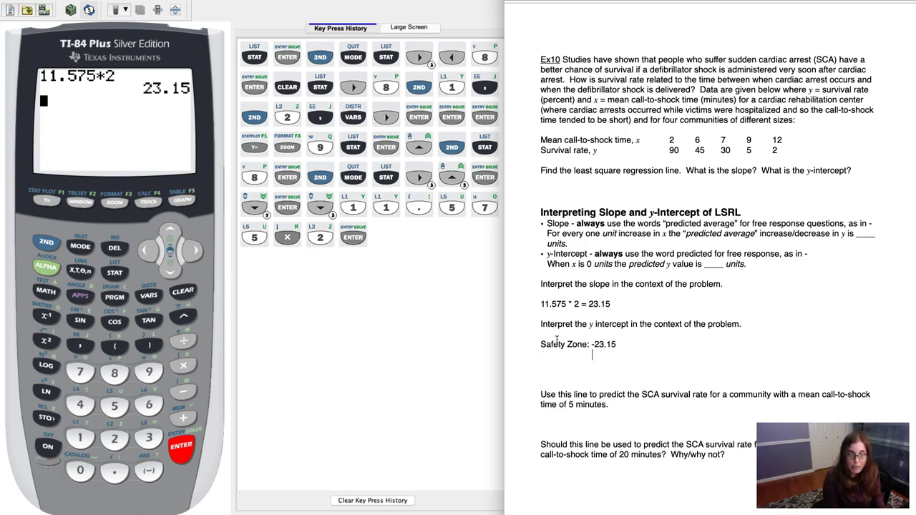
pyautogui.write('23.15')
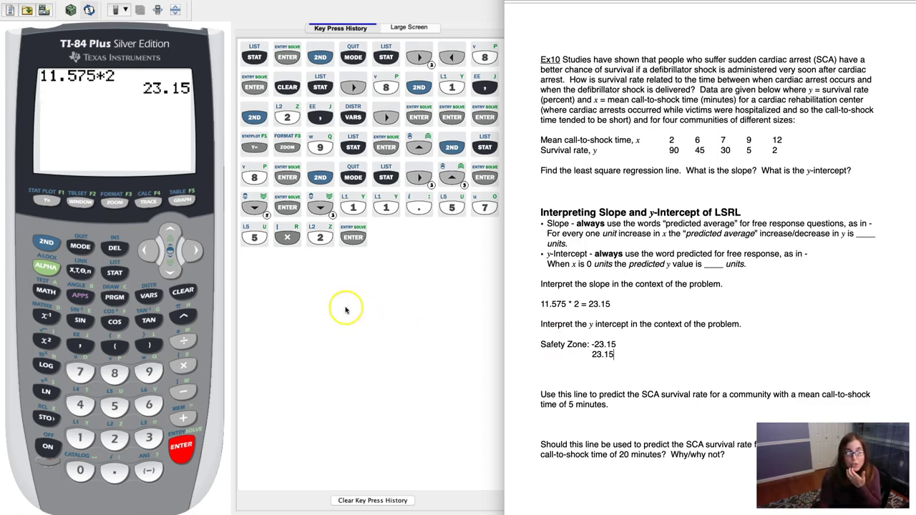
# - Open the list editor showing L1, L2 and the L3 residuals, all within ±23.15
pyautogui.click(114, 273)
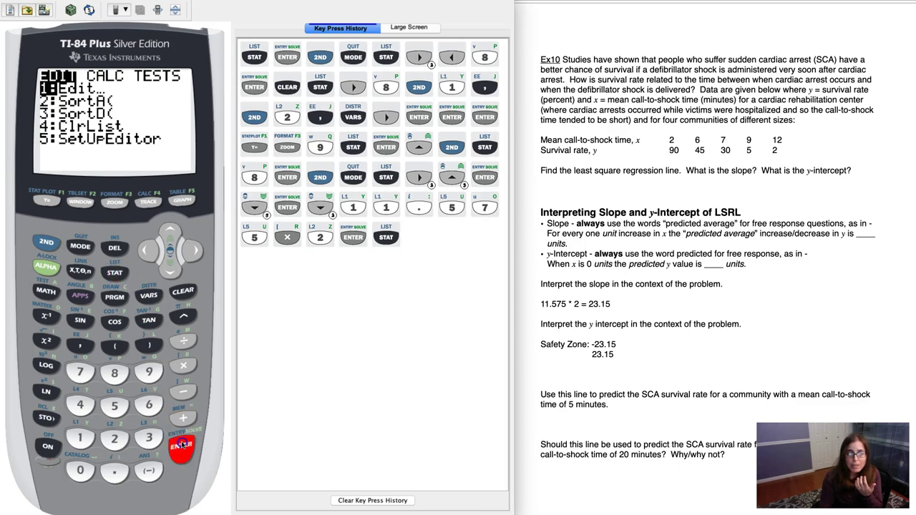
pyautogui.click(183, 438)
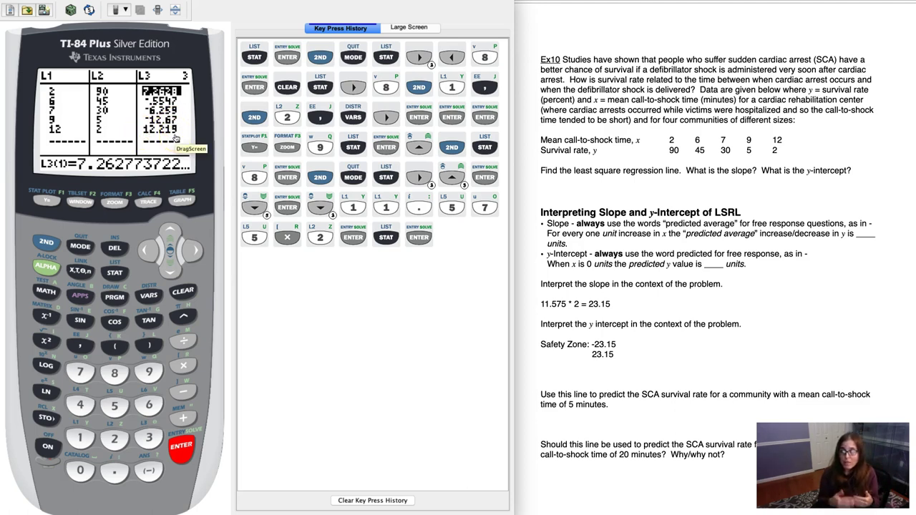
# - Type 'No outliers present in data set.' above the prediction question, then redisplay the scatter plot
pyautogui.click(554, 382)
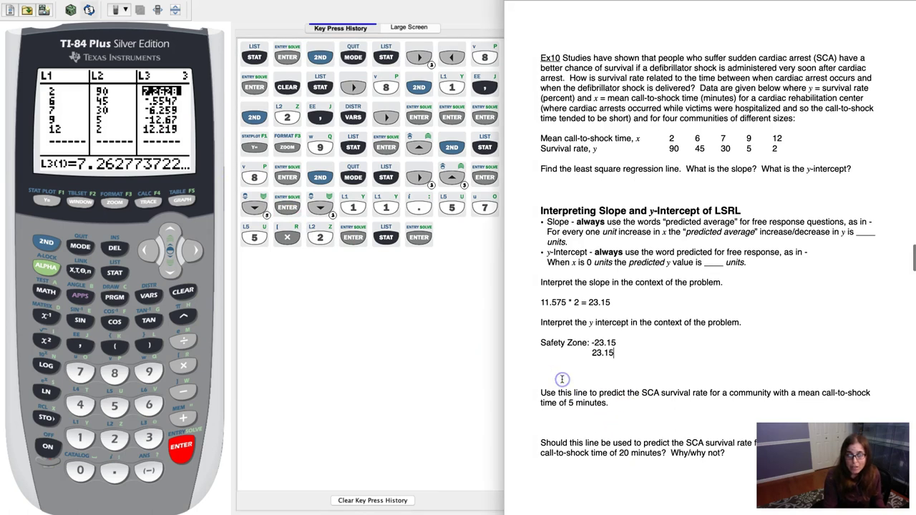
pyautogui.write('N')
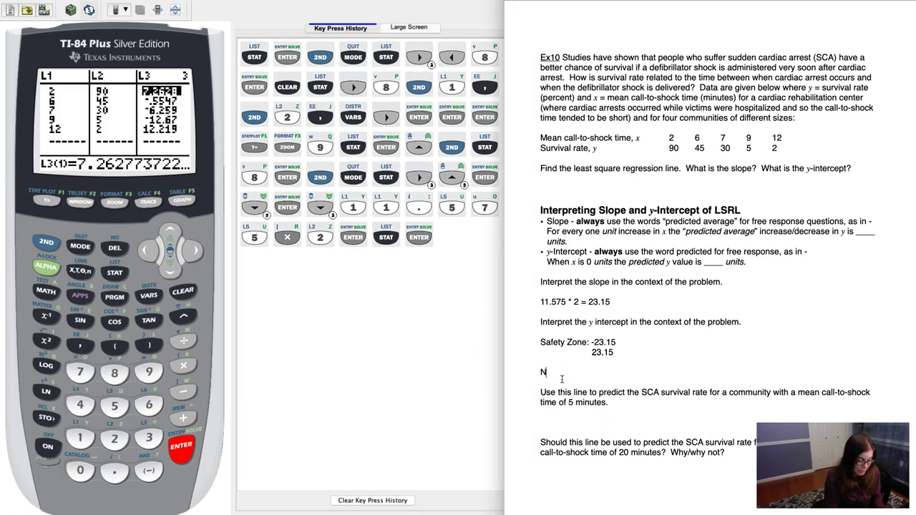
pyautogui.write('n')
pyautogui.press('BackSpace')
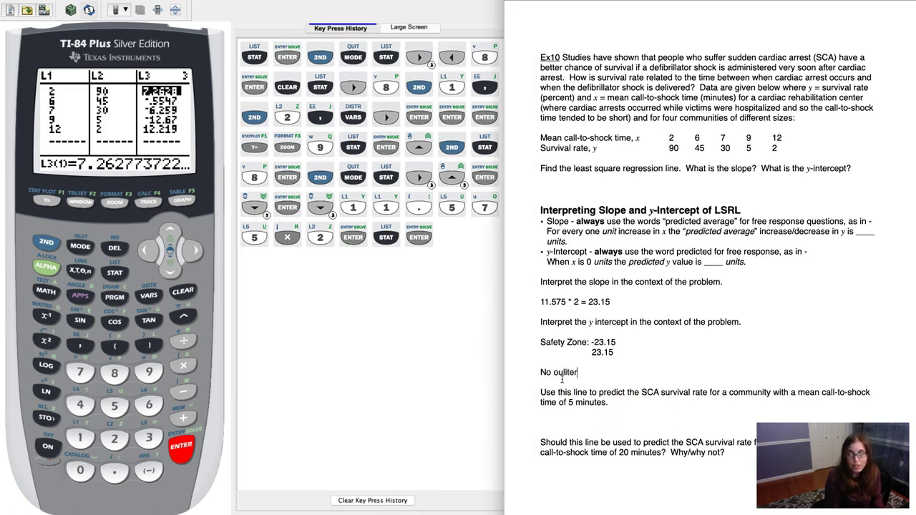
pyautogui.write('o ou')
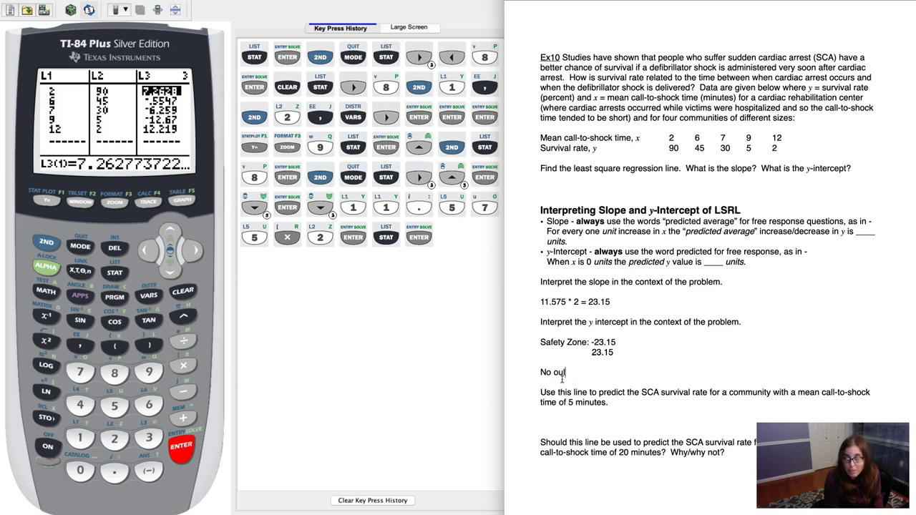
pyautogui.write('tliers present in data set.')
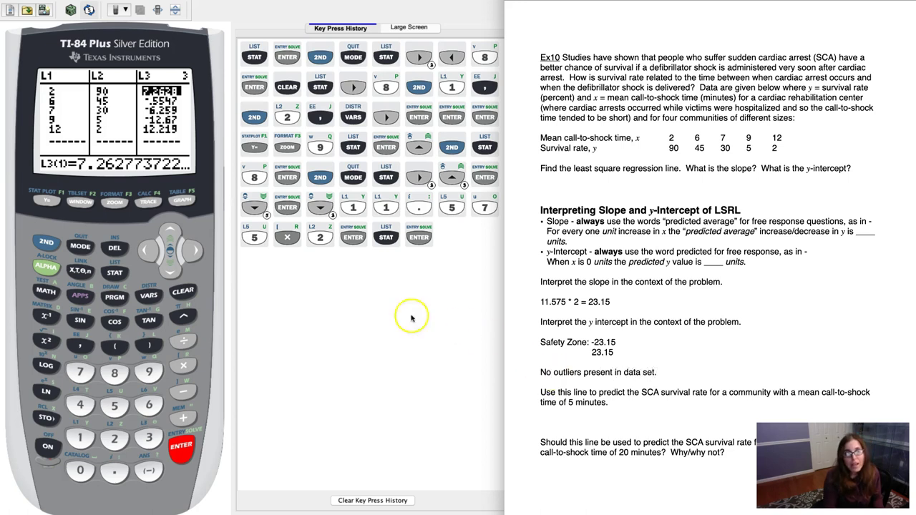
pyautogui.click(182, 200)
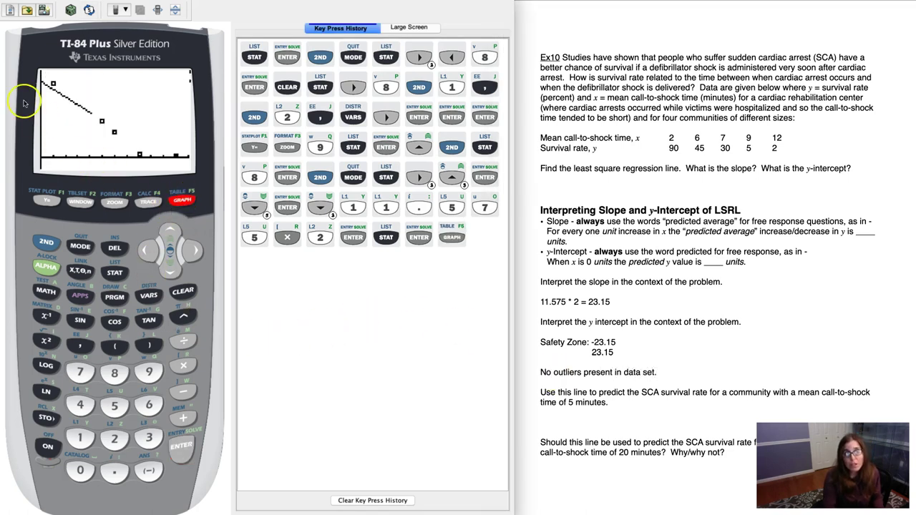